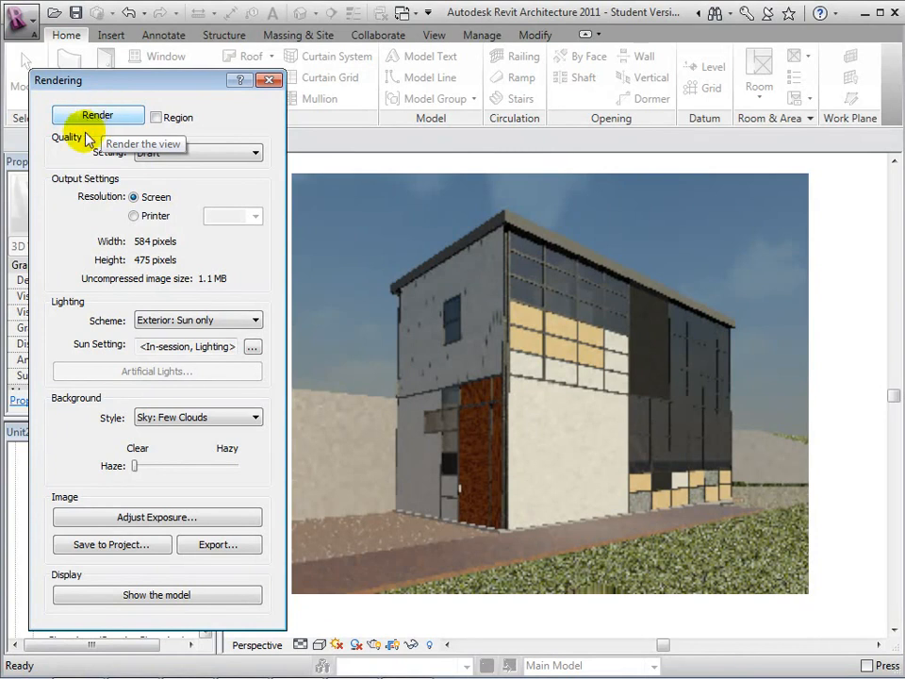
Step: Compare the plain model with the draft rendering, and re-render the view at Medium quality
{"action": "left_click", "coordinate": [161, 596]}
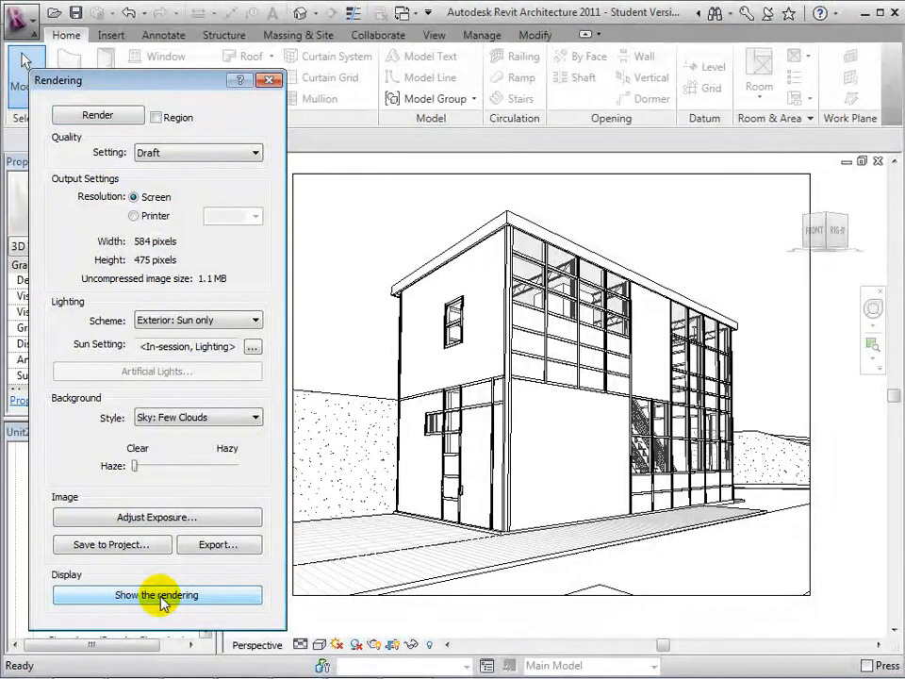
{"action": "left_click", "coordinate": [160, 595]}
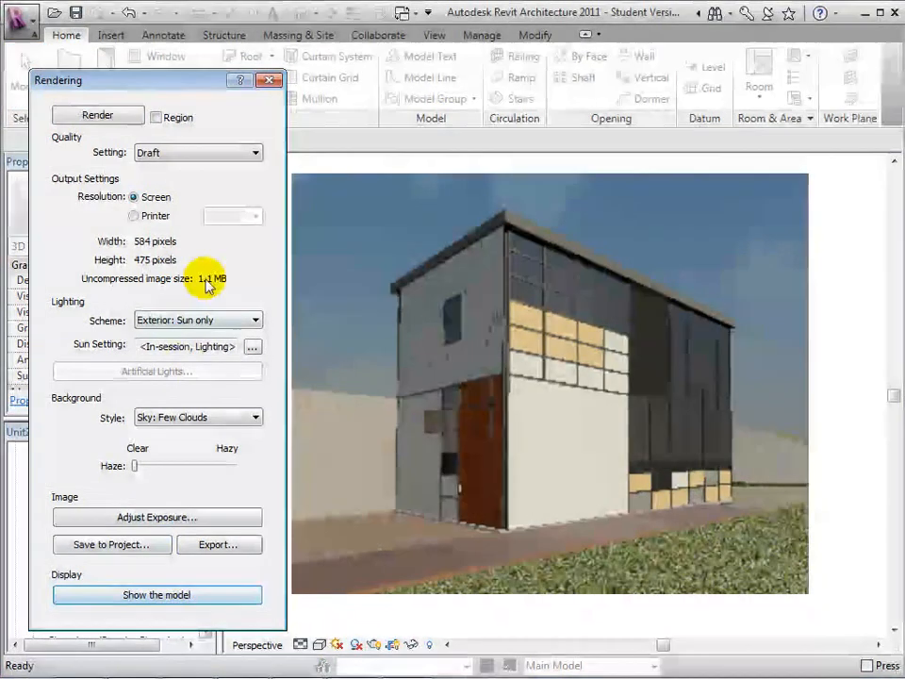
{"action": "left_click", "coordinate": [249, 159]}
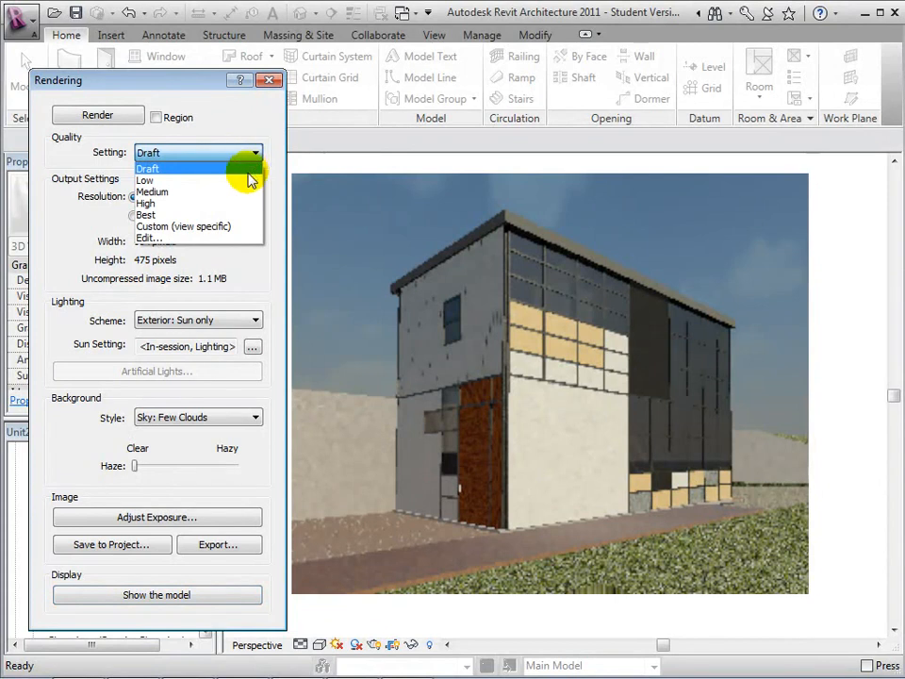
{"action": "left_click", "coordinate": [250, 193]}
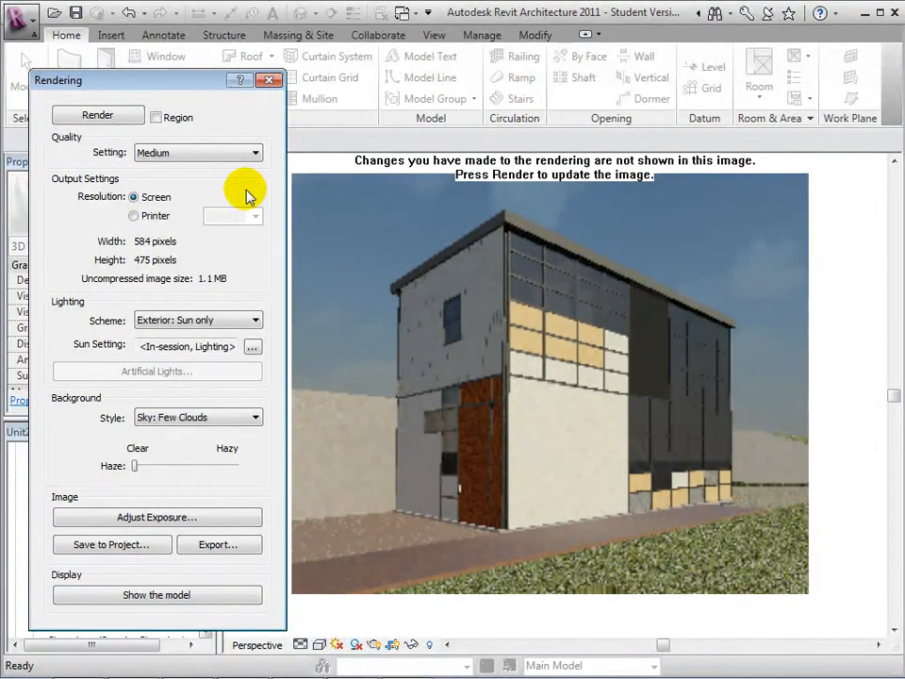
{"action": "left_click", "coordinate": [98, 117]}
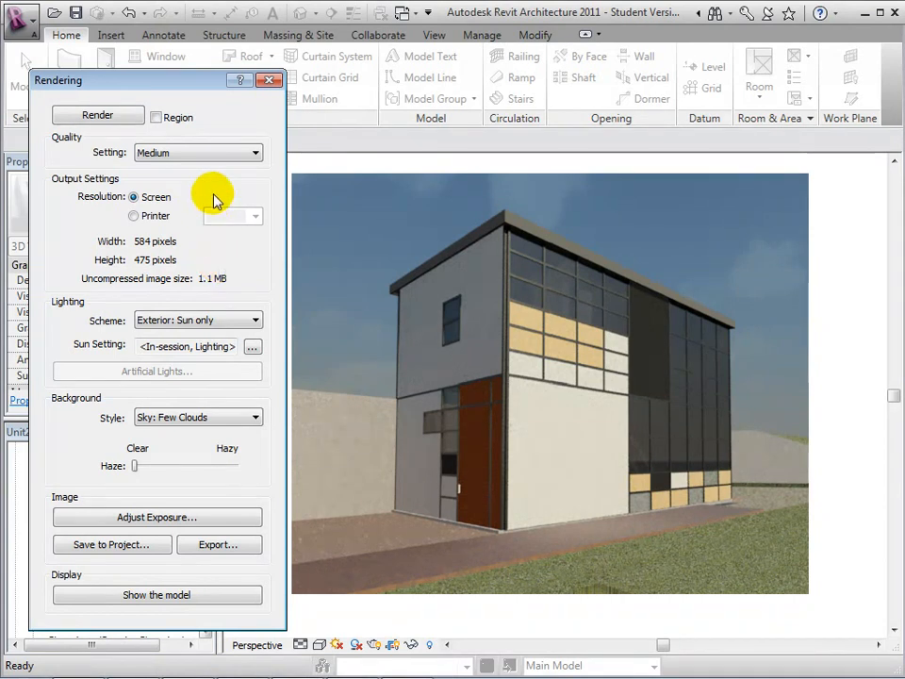
Step: Examine the advanced render settings of the Draft and Best quality presets
{"action": "left_click", "coordinate": [253, 153]}
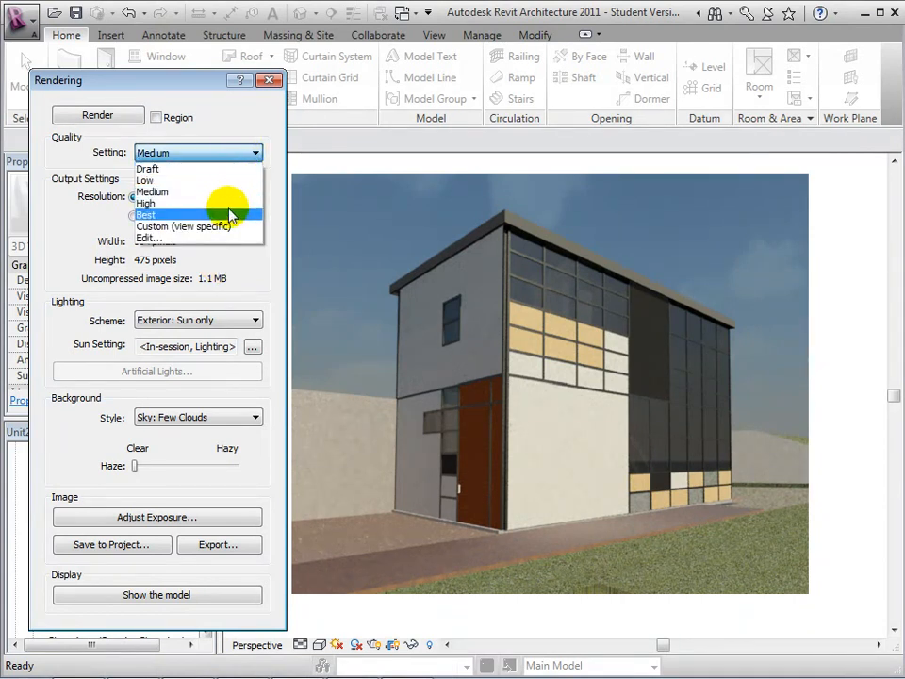
{"action": "left_click", "coordinate": [225, 239]}
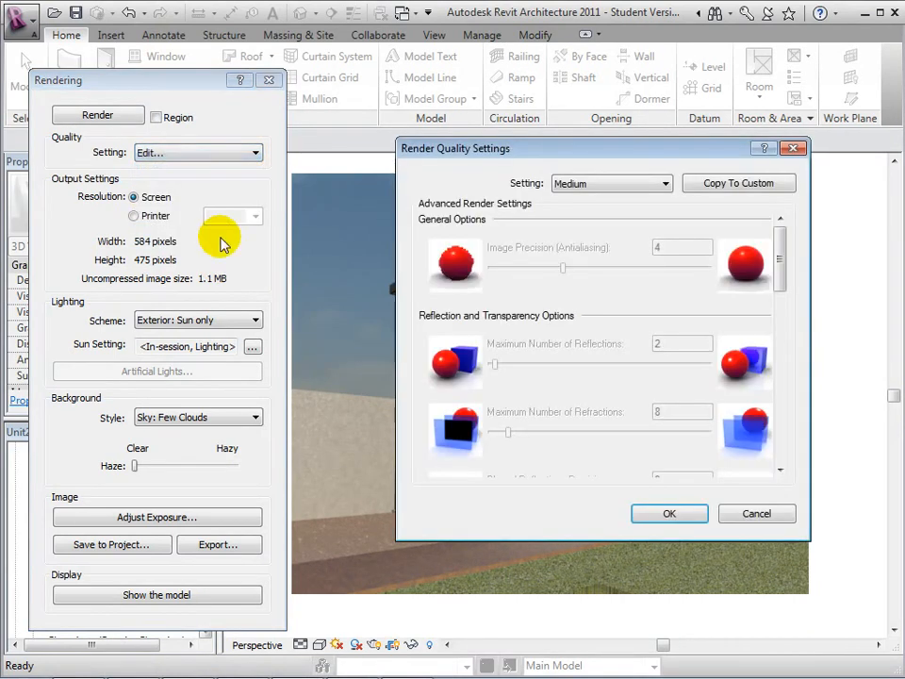
{"action": "left_click", "coordinate": [661, 183]}
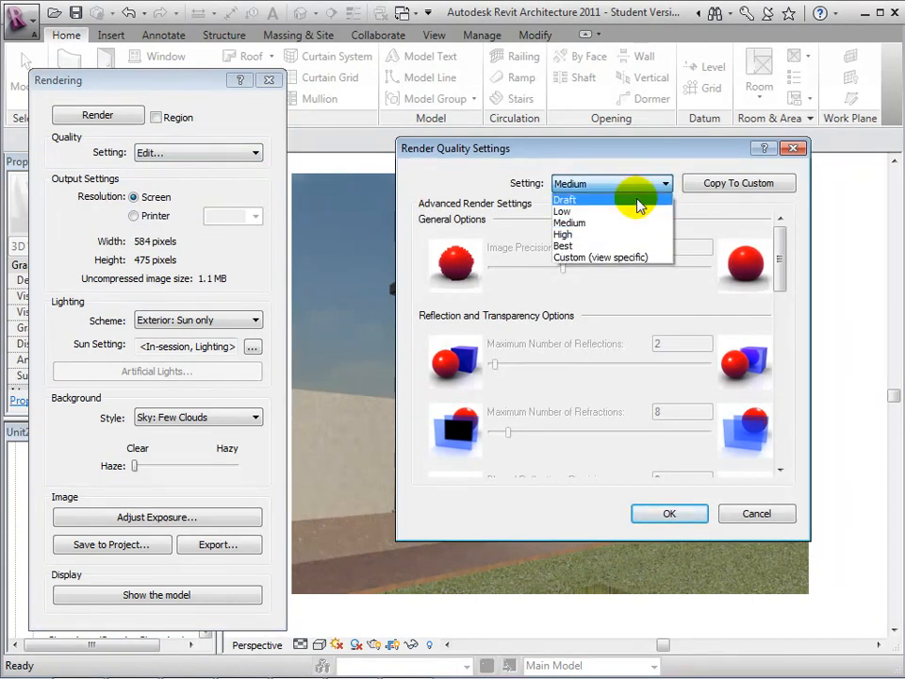
{"action": "left_click", "coordinate": [636, 196]}
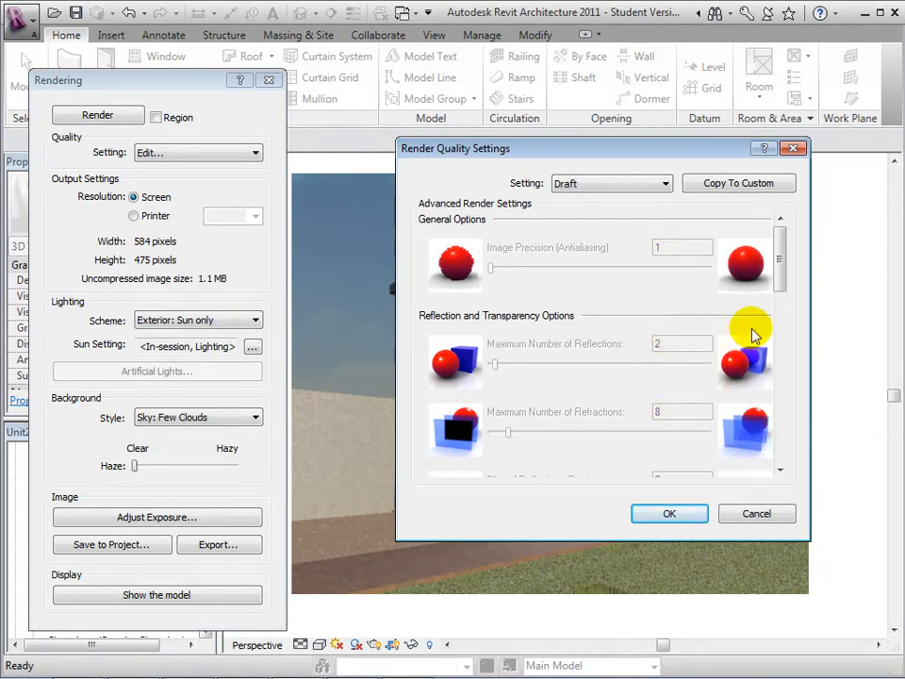
{"action": "mouse_move", "coordinate": [779, 273]}
{"action": "left_mouse_down"}
{"action": "mouse_move", "coordinate": [801, 432]}
{"action": "mouse_move", "coordinate": [789, 440]}
{"action": "mouse_move", "coordinate": [778, 369]}
{"action": "mouse_move", "coordinate": [778, 256]}
{"action": "left_mouse_up"}
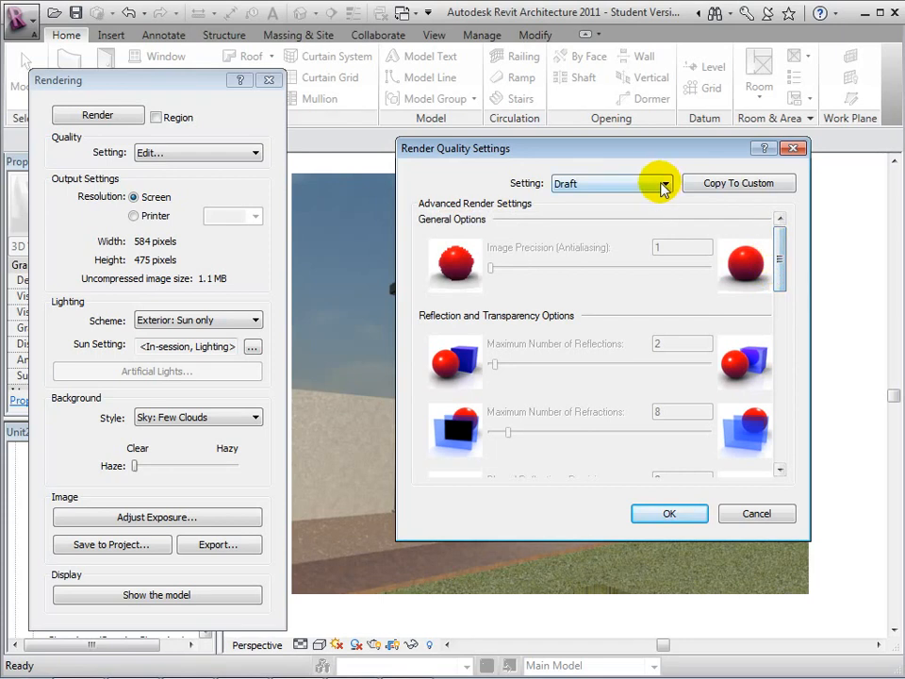
{"action": "left_click", "coordinate": [594, 246]}
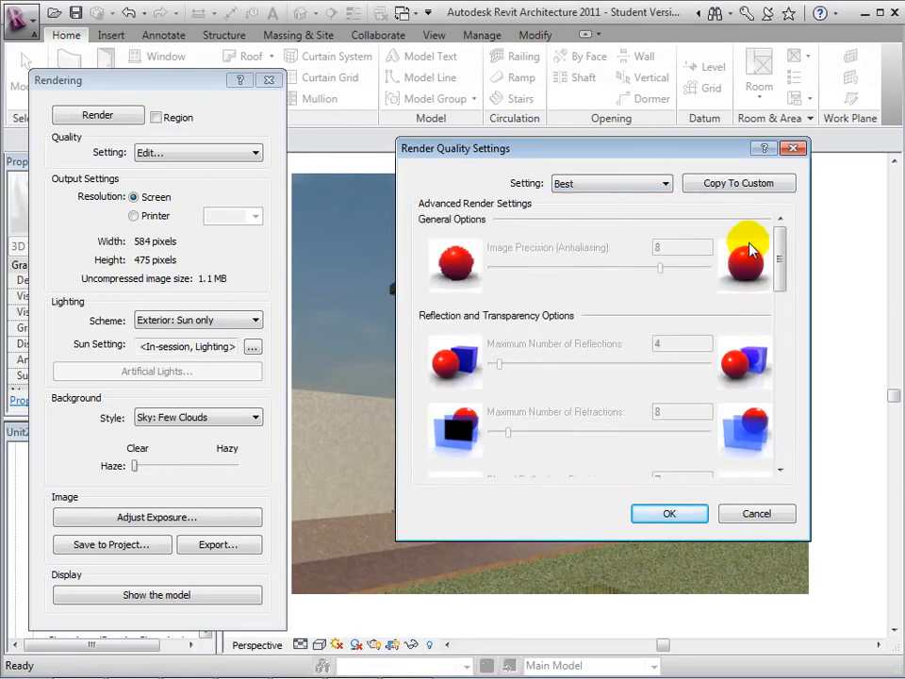
{"action": "left_click_drag", "start_coordinate": [781, 246], "coordinate": [776, 428]}
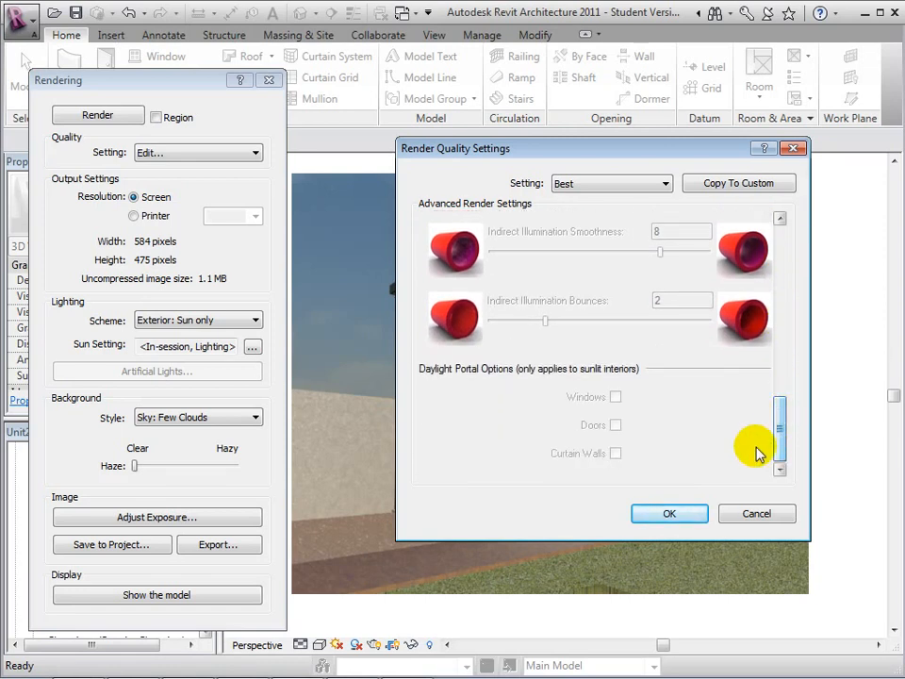
{"action": "left_click", "coordinate": [669, 514]}
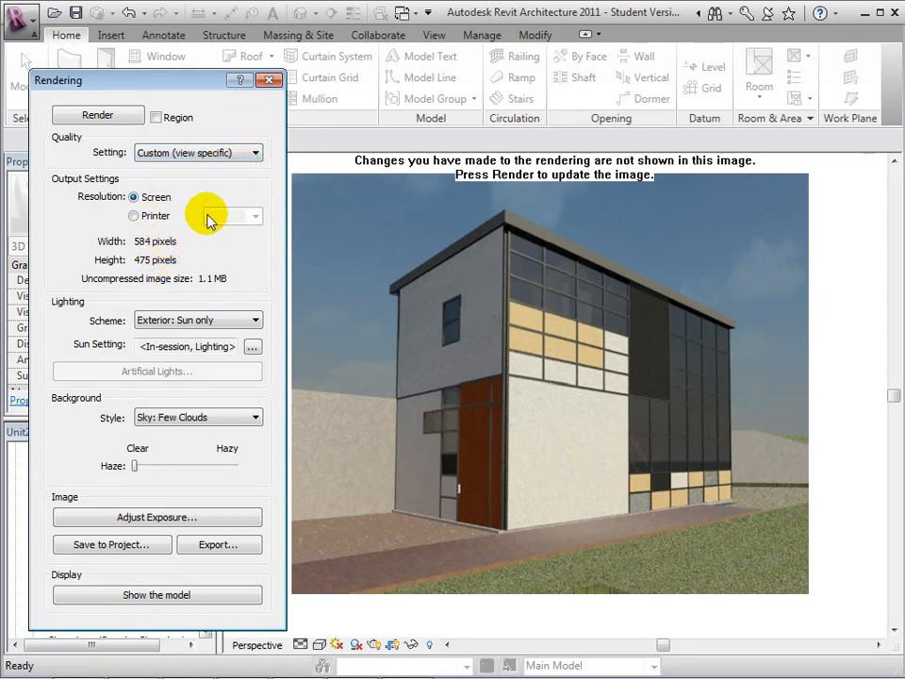
Step: Set the rendering's output resolution to Printer at 150 DPI
{"action": "left_click", "coordinate": [133, 216]}
{"action": "left_click", "coordinate": [255, 217]}
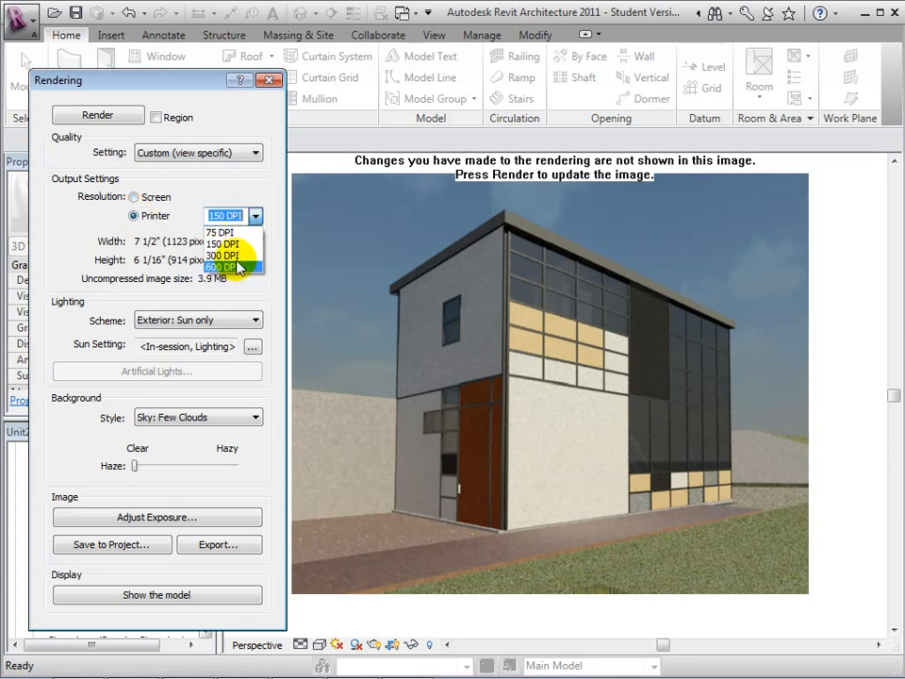
{"action": "left_click", "coordinate": [250, 245]}
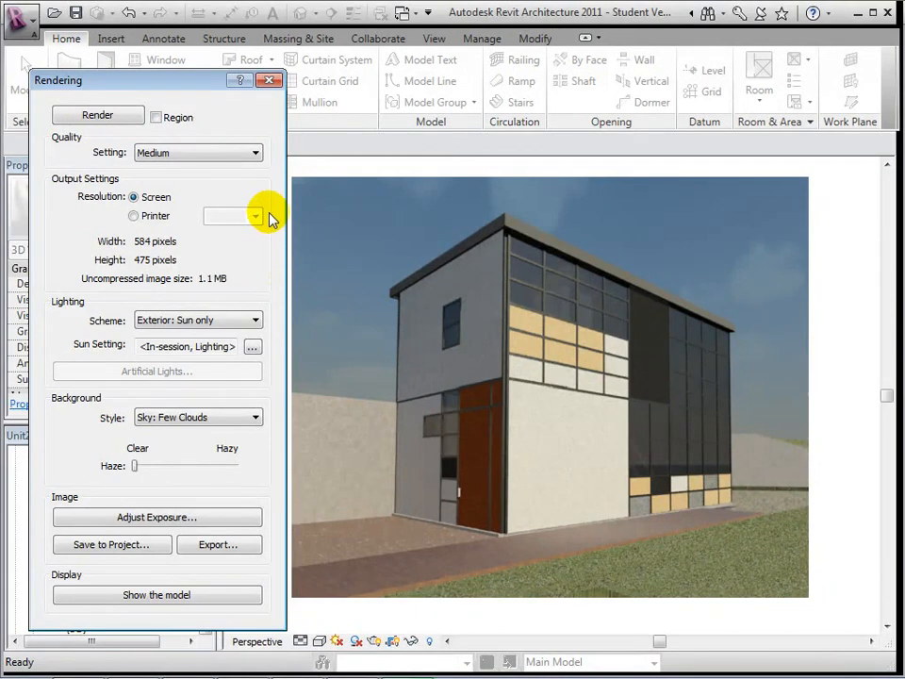
Step: Enable region rendering and resize the render region around the ground-floor entrance wall to about 140 by 194 pixels
{"action": "left_click", "coordinate": [157, 118]}
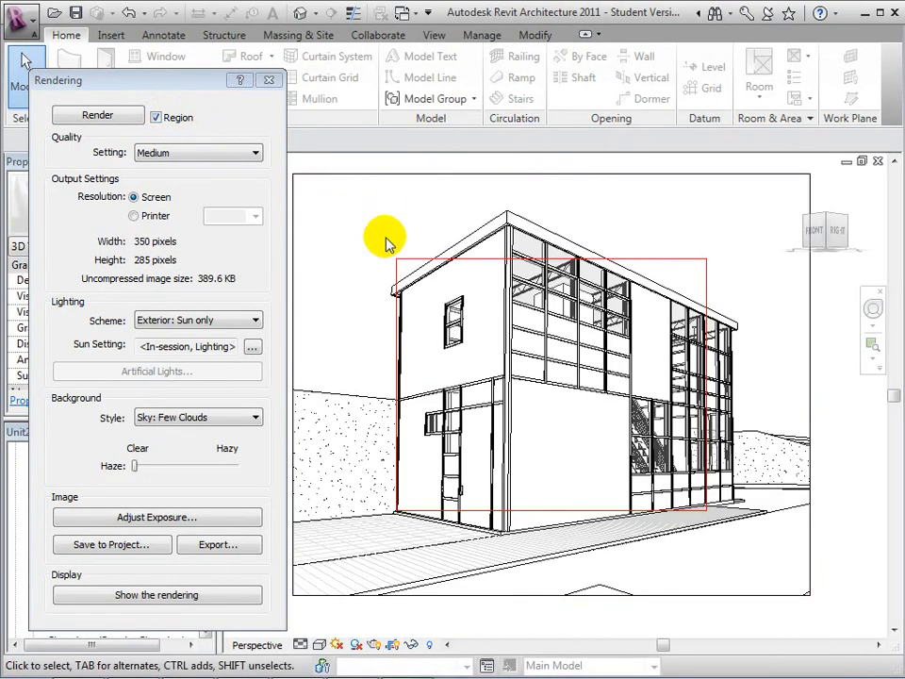
{"action": "left_click", "coordinate": [407, 258]}
{"action": "left_click_drag", "start_coordinate": [396, 259], "coordinate": [390, 371]}
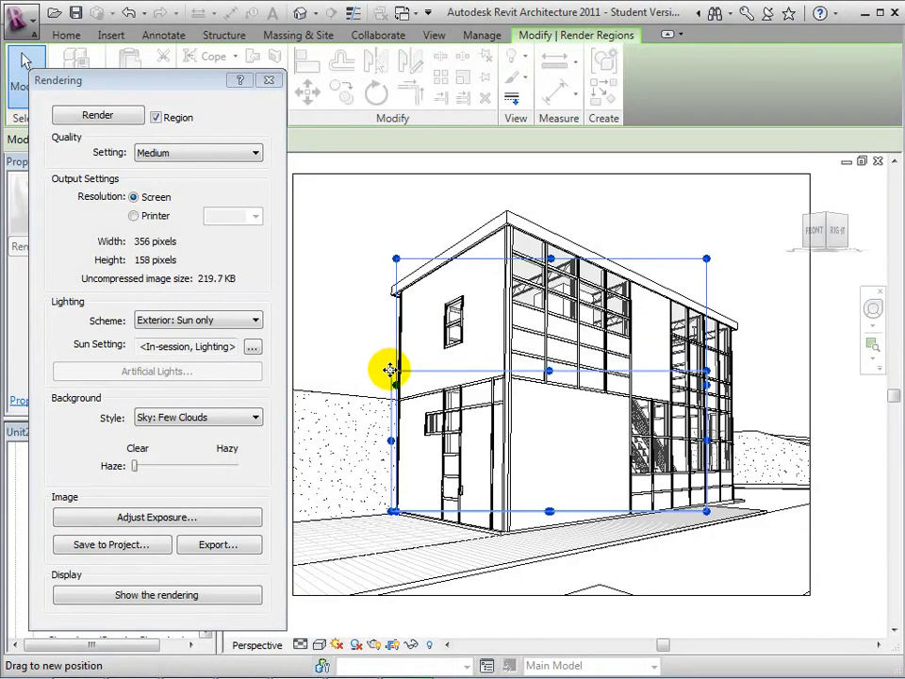
{"action": "left_click_drag", "start_coordinate": [706, 510], "coordinate": [515, 541]}
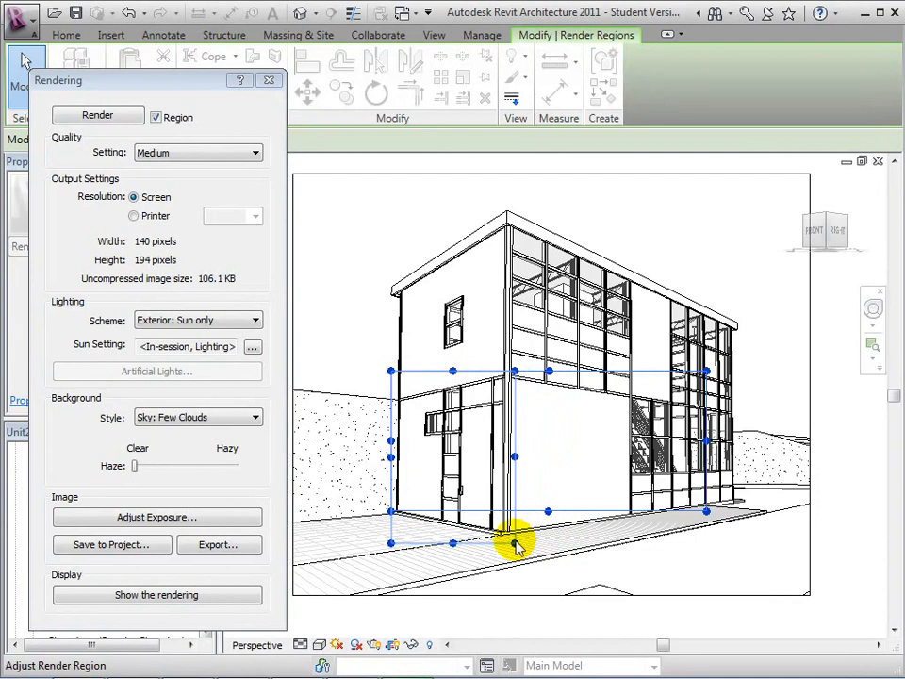
Step: Render the entrance region at High quality and compare the result with the plain model
{"action": "left_click", "coordinate": [256, 159]}
{"action": "left_click", "coordinate": [182, 202]}
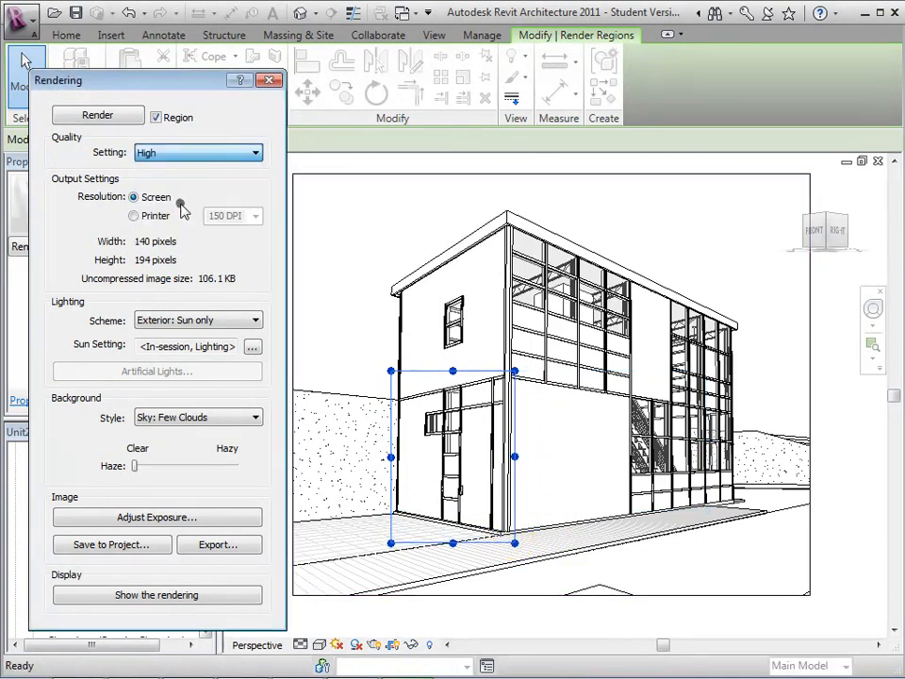
{"action": "left_click", "coordinate": [182, 208]}
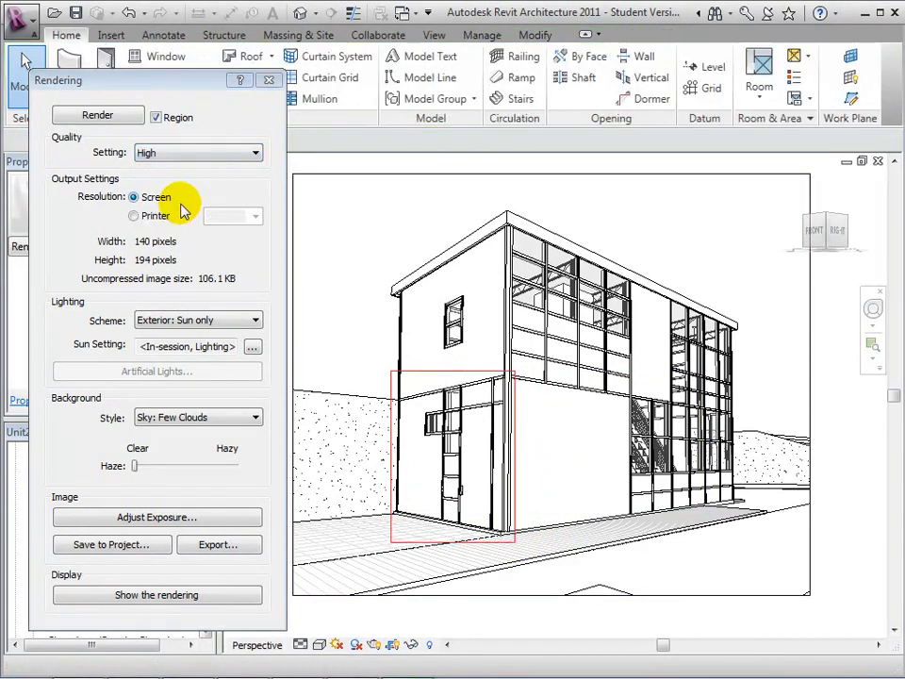
{"action": "left_click", "coordinate": [105, 117]}
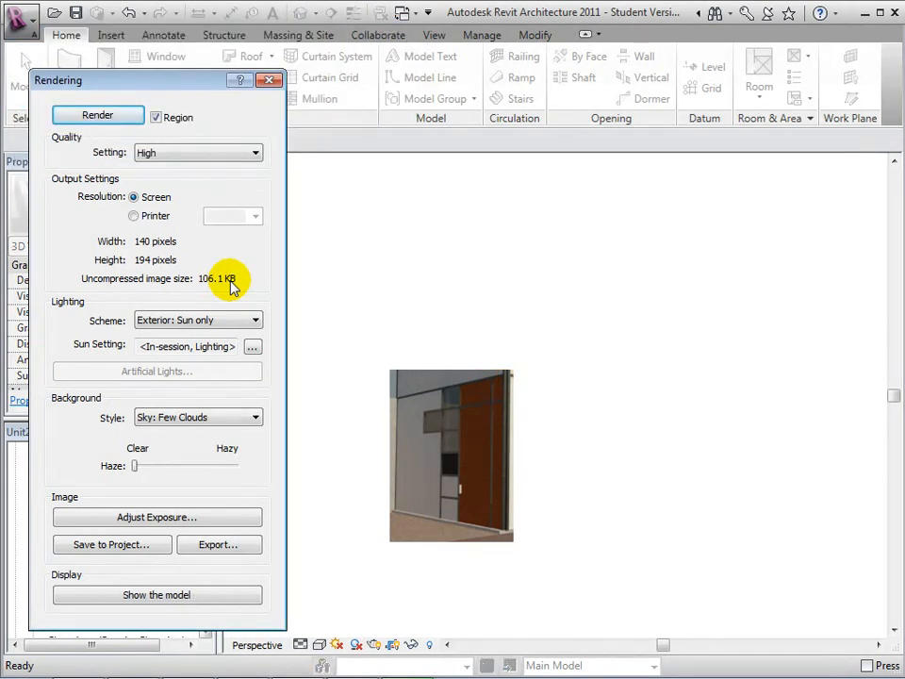
{"action": "left_click", "coordinate": [192, 603]}
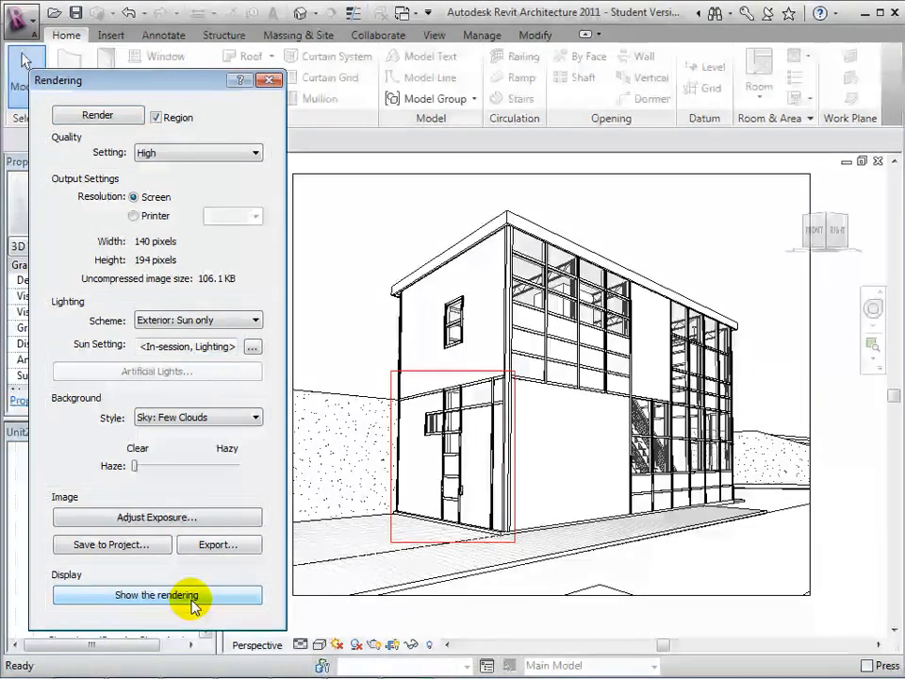
{"action": "left_click", "coordinate": [193, 603]}
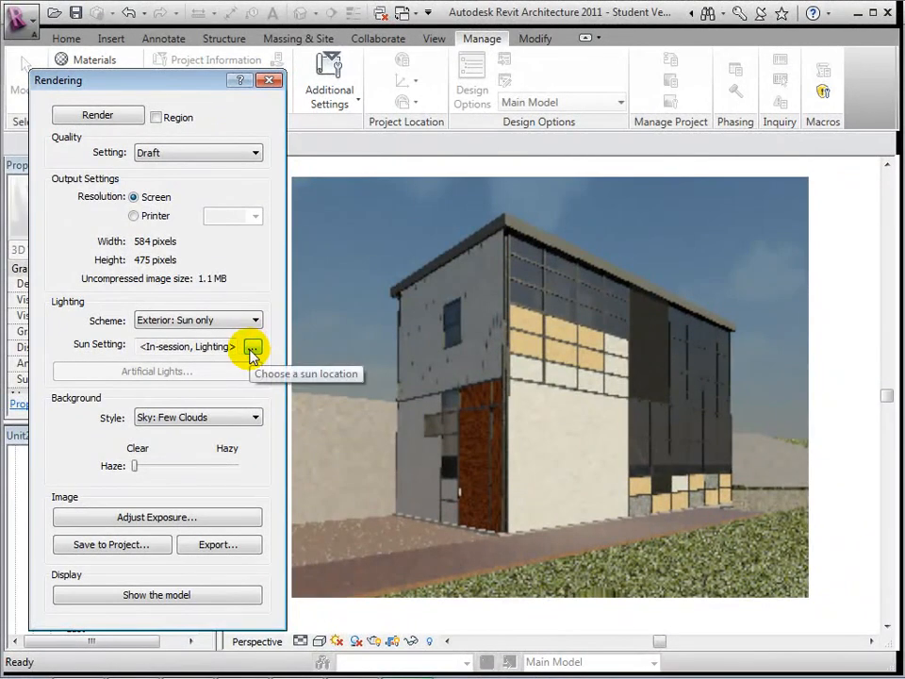
Step: Review the Sunlight from Top Right and Sunlight from Top Left lighting presets in the sun settings
{"action": "left_click", "coordinate": [253, 348]}
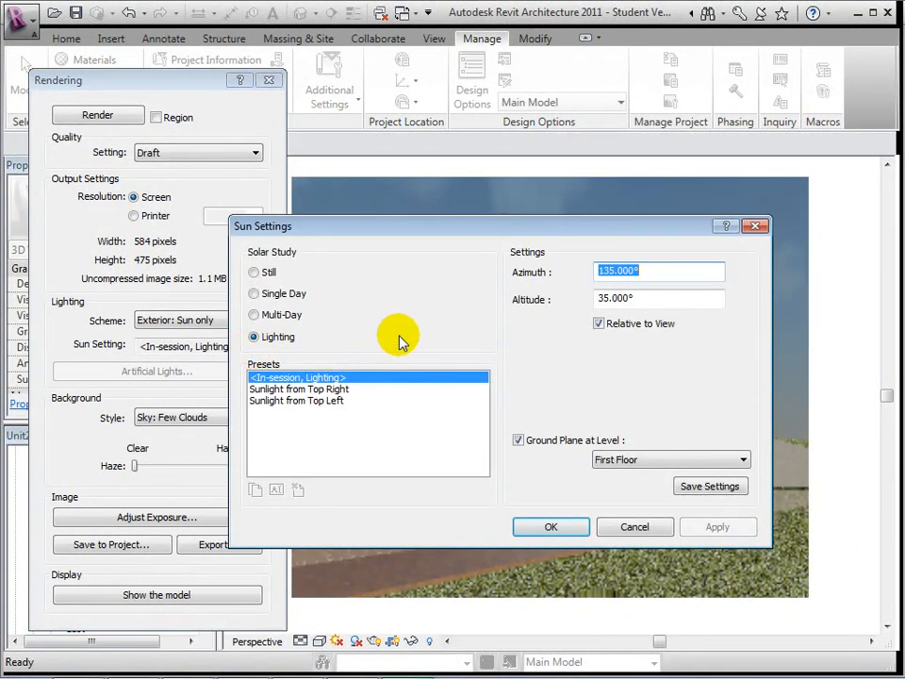
{"action": "left_click", "coordinate": [335, 388]}
{"action": "left_click", "coordinate": [337, 400]}
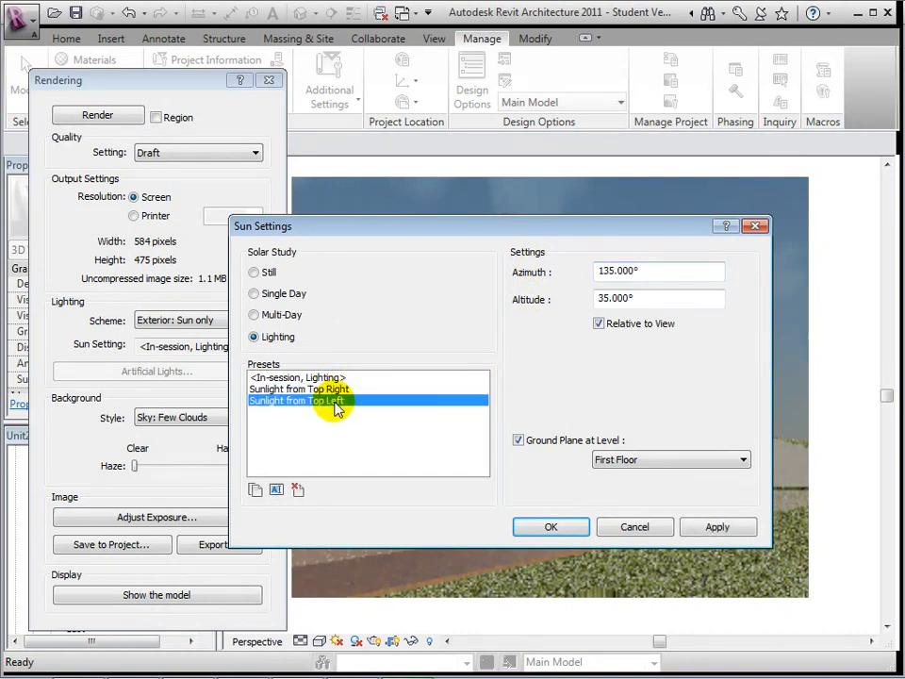
Step: Examine the Still, Single Day and Multi-Day solar study settings, including the project location of the Still study
{"action": "left_click", "coordinate": [252, 273]}
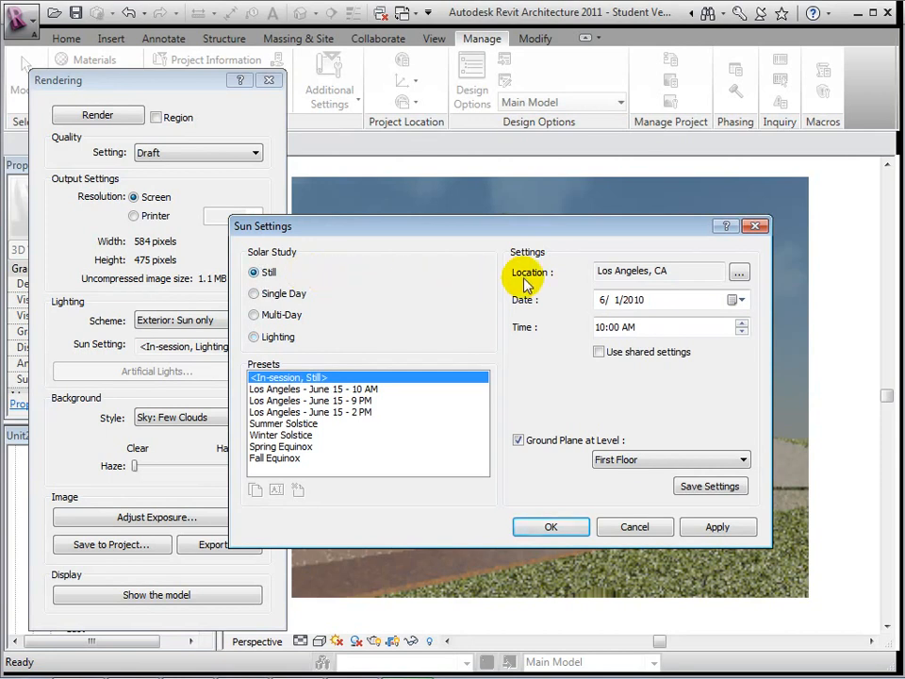
{"action": "left_click", "coordinate": [739, 275]}
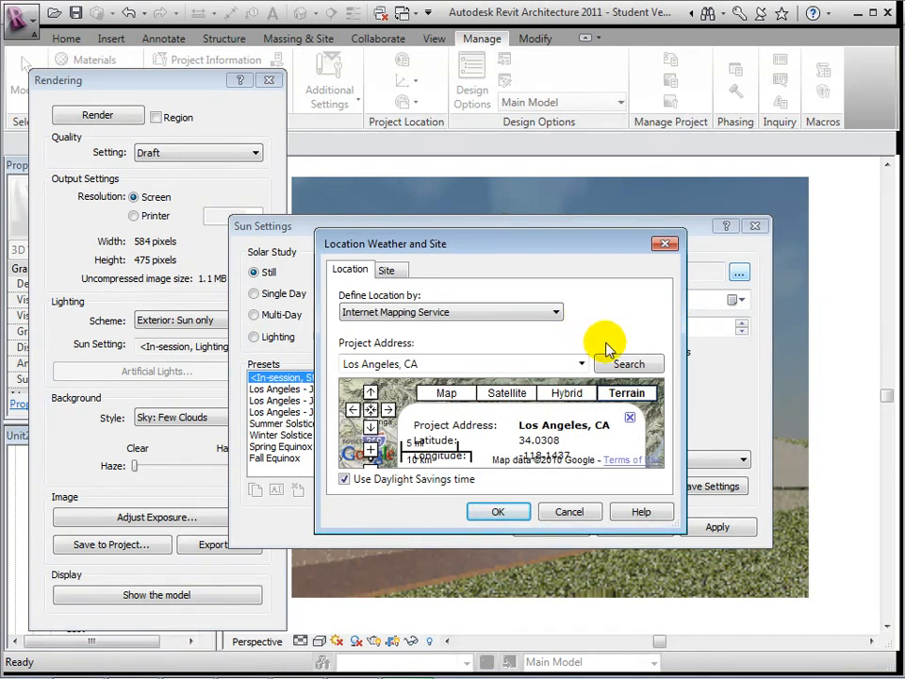
{"action": "left_click", "coordinate": [505, 511]}
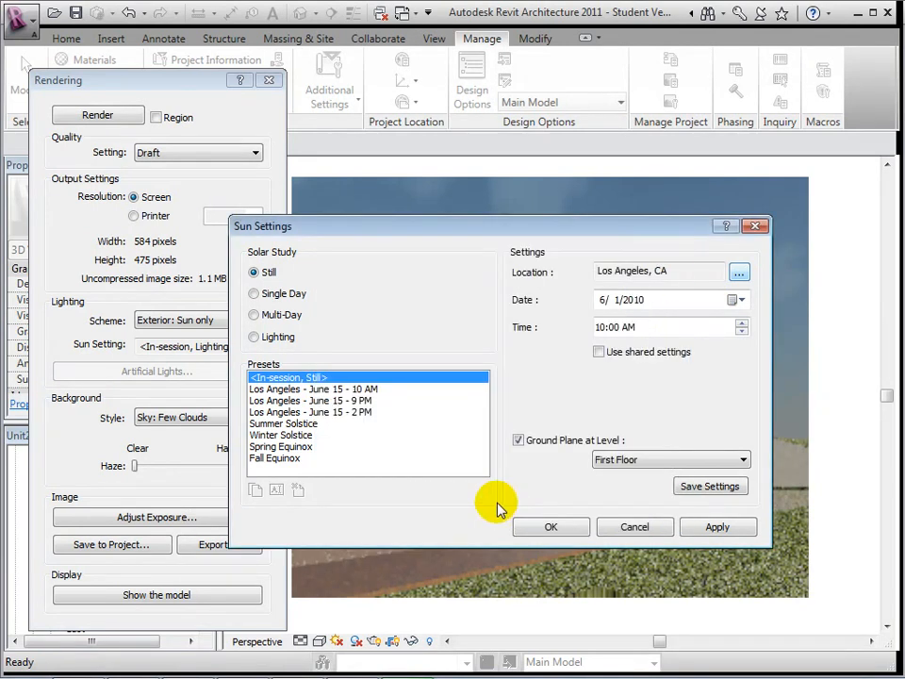
{"action": "left_click", "coordinate": [254, 294]}
{"action": "left_click", "coordinate": [255, 317]}
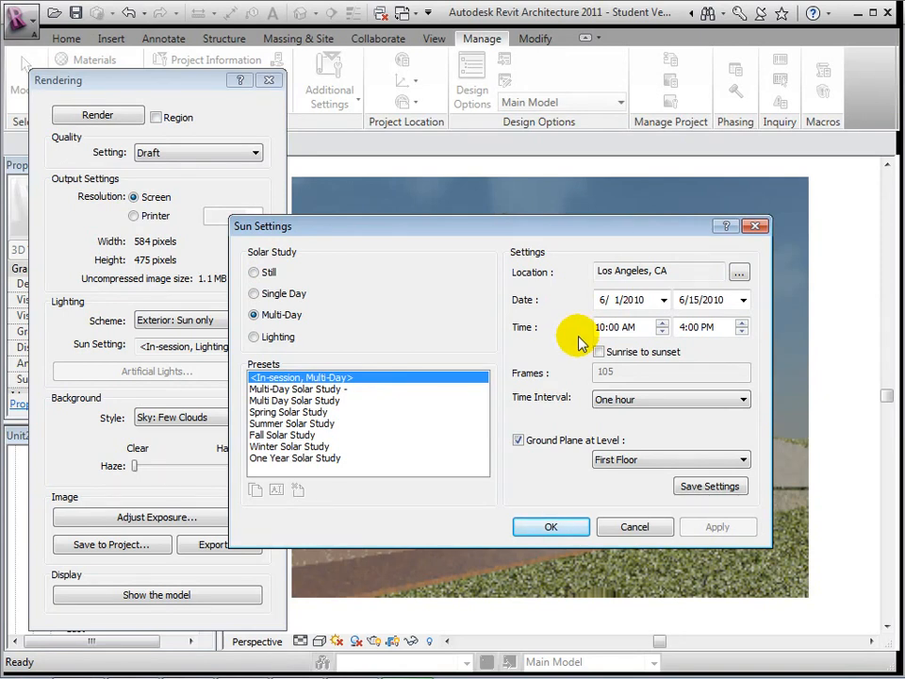
{"action": "left_click", "coordinate": [554, 532]}
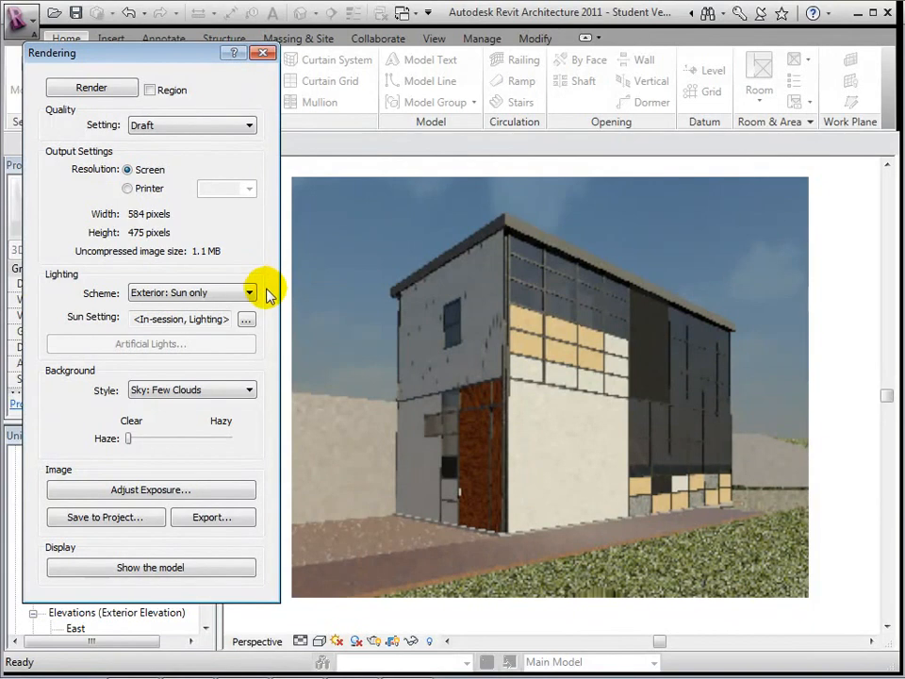
Step: Set the rendering background to the image srise_03.jpg from the Background Images folder, scaled with Stretch
{"action": "left_click", "coordinate": [249, 390]}
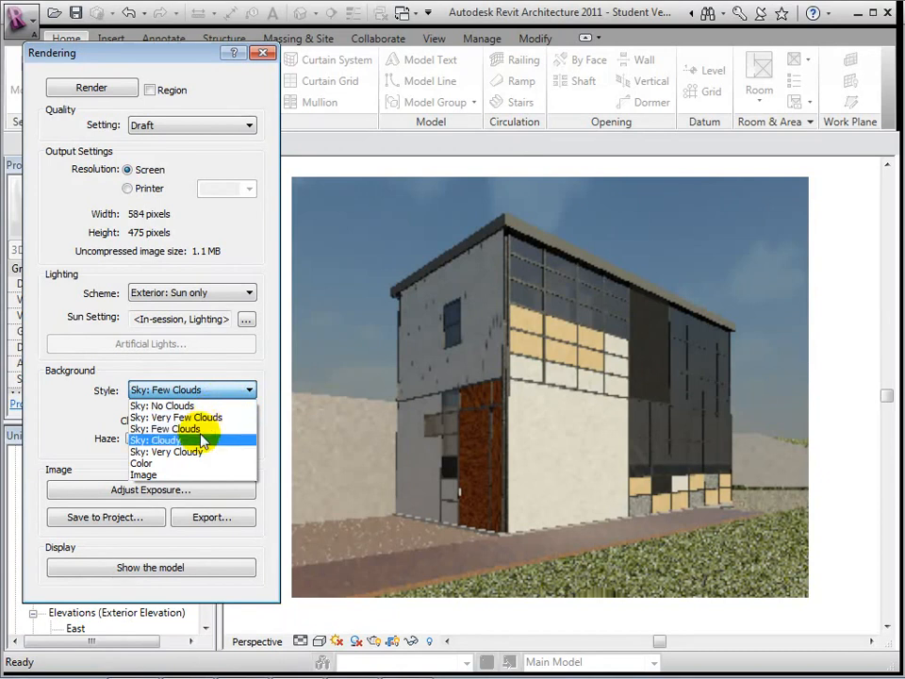
{"action": "left_click", "coordinate": [198, 478]}
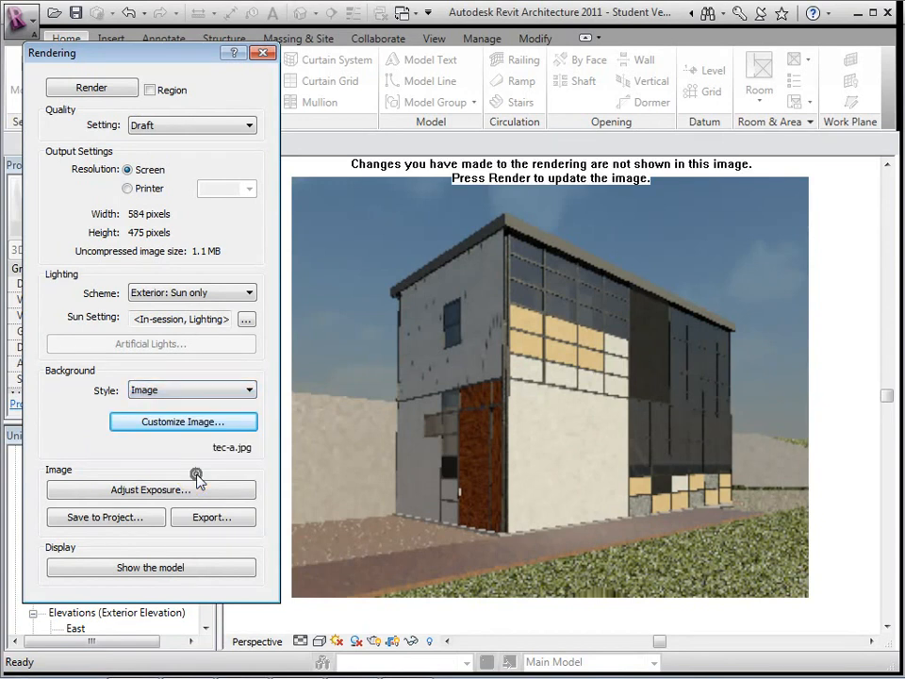
{"action": "left_click", "coordinate": [184, 421]}
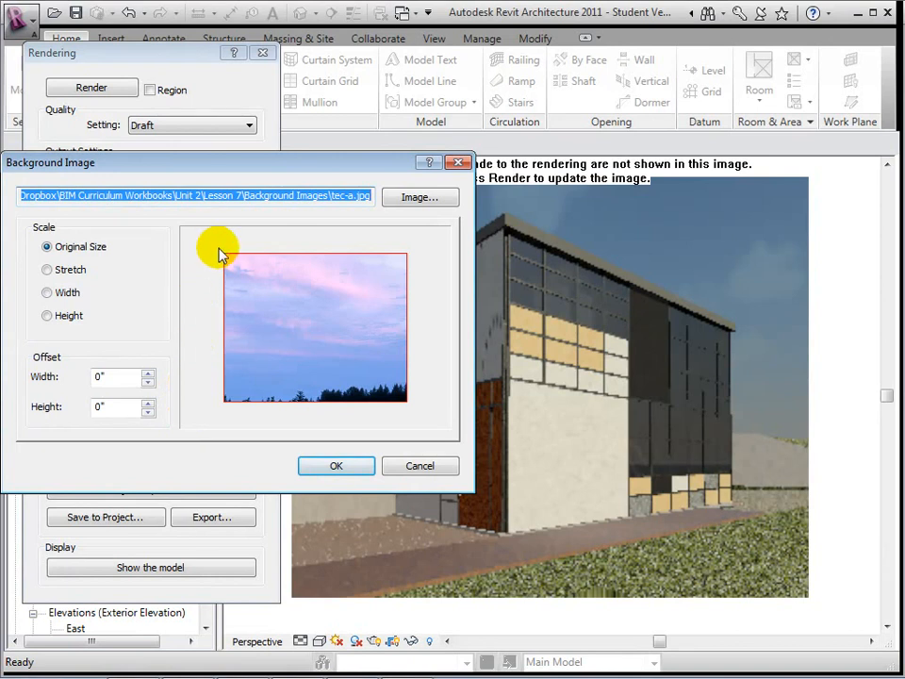
{"action": "left_click", "coordinate": [407, 200]}
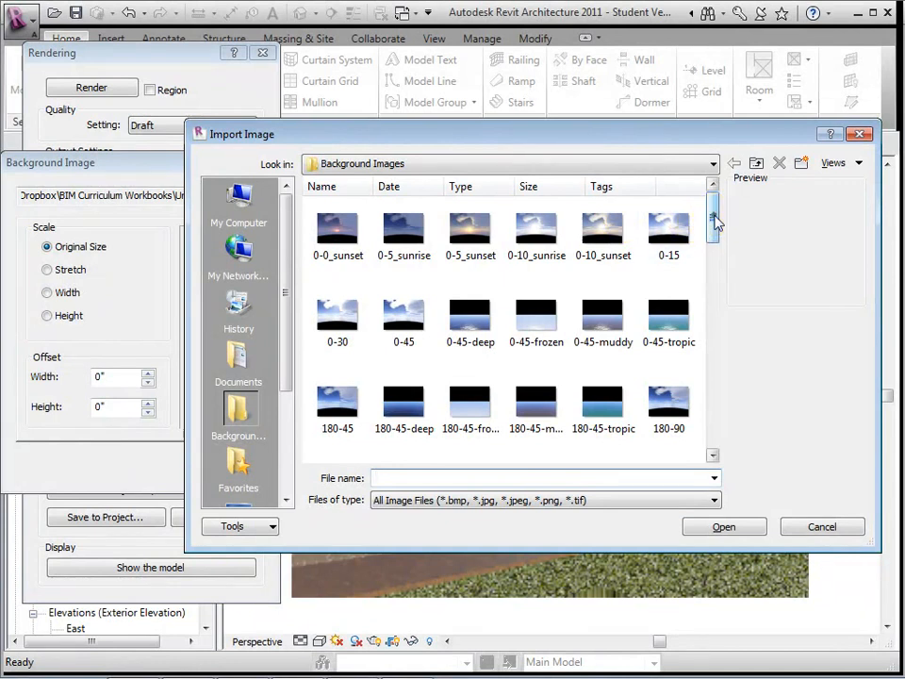
{"action": "left_click_drag", "start_coordinate": [713, 219], "coordinate": [712, 351]}
{"action": "double_click", "coordinate": [470, 329]}
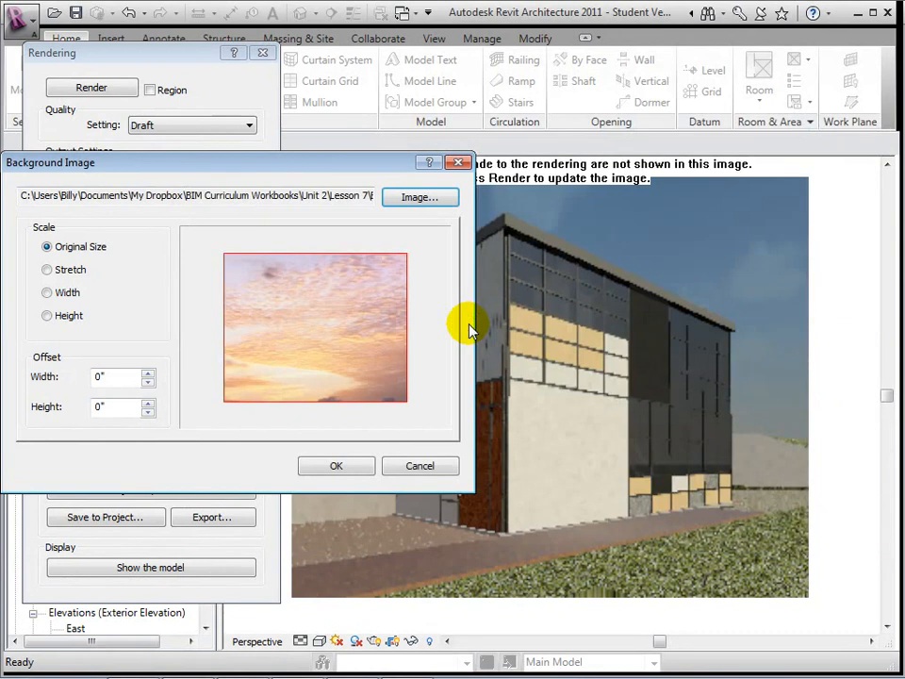
{"action": "left_click", "coordinate": [49, 270]}
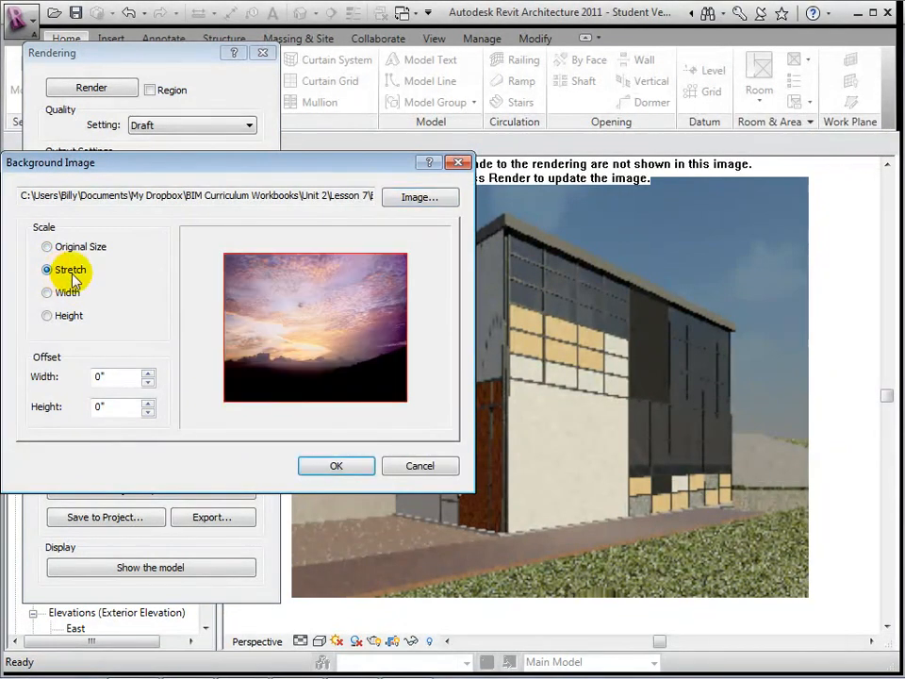
{"action": "left_click", "coordinate": [318, 466]}
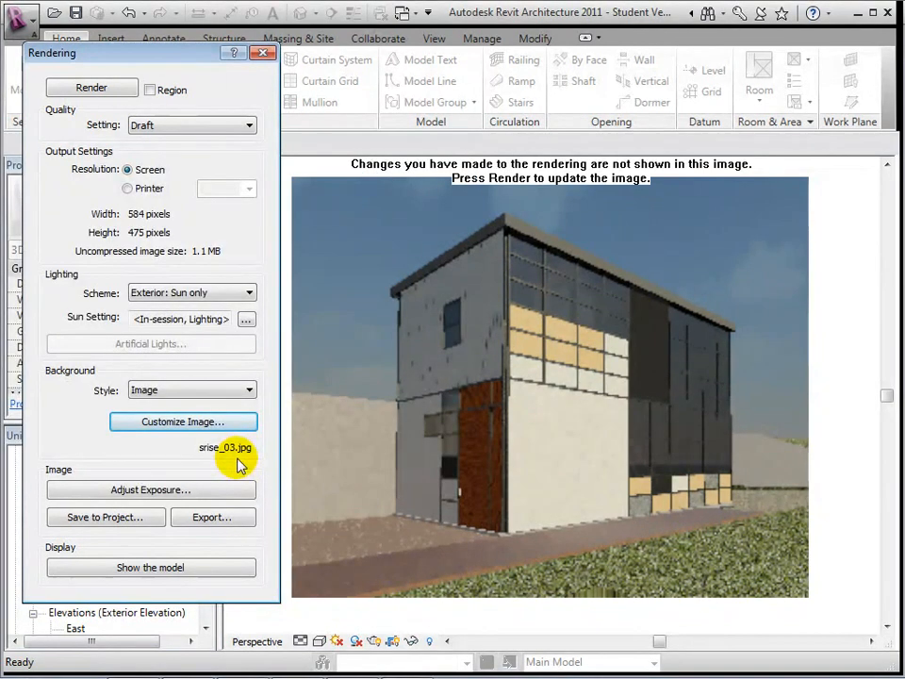
Step: Render the whole view at Medium quality and compare the rendering with the plain model
{"action": "left_click", "coordinate": [248, 132]}
{"action": "left_click", "coordinate": [215, 165]}
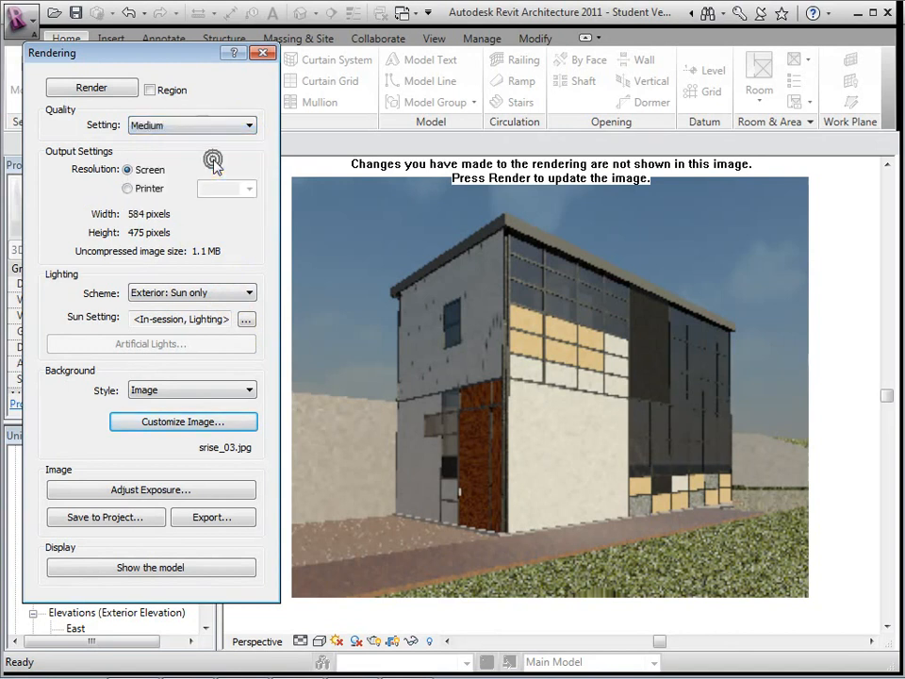
{"action": "left_click", "coordinate": [87, 87]}
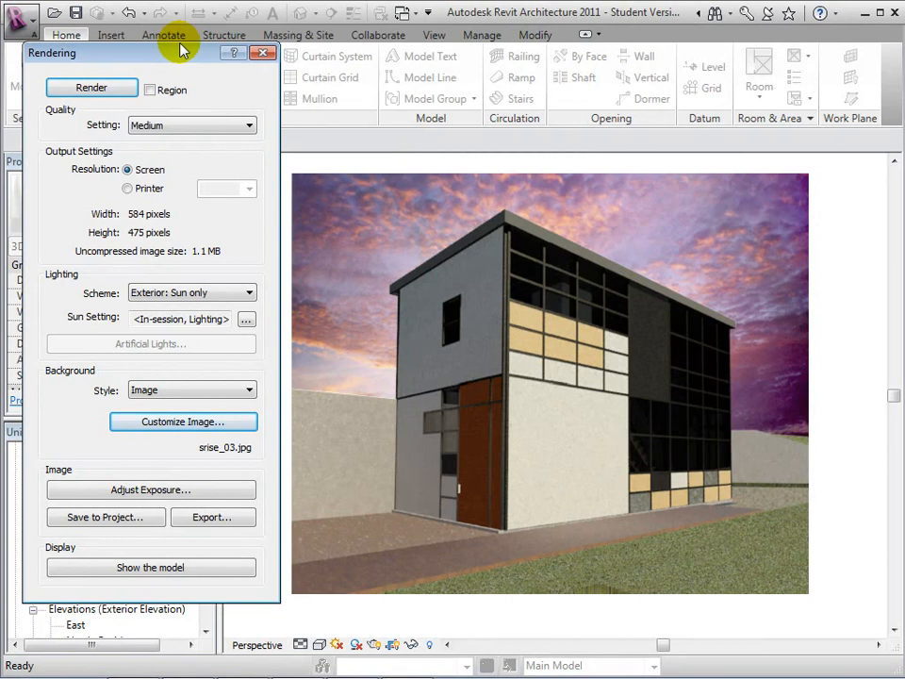
{"action": "left_click", "coordinate": [202, 568]}
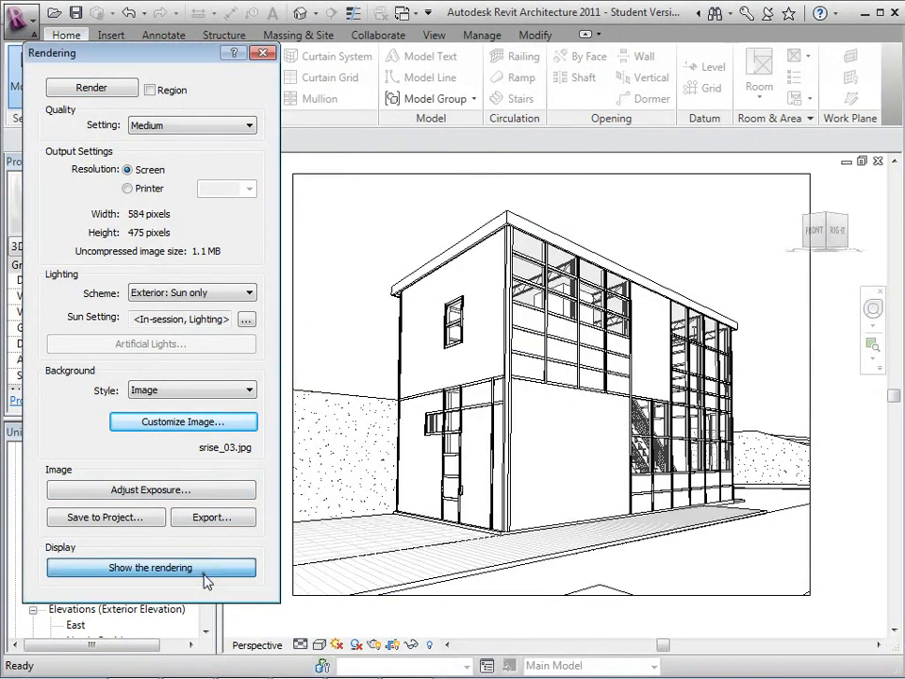
{"action": "left_click", "coordinate": [204, 569]}
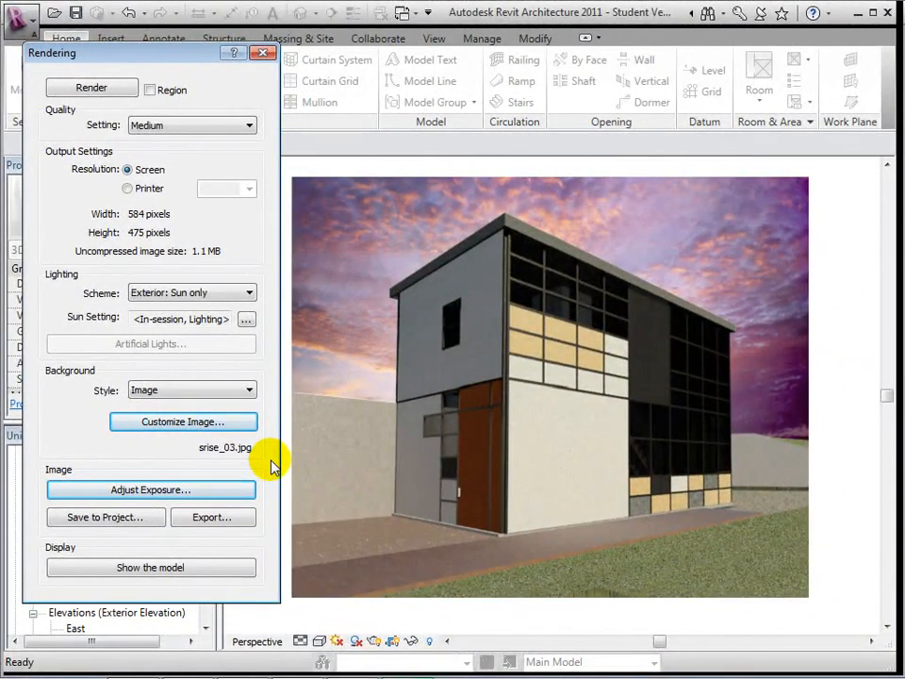
Step: Adjust the rendering's exposure by setting Exposure Value to 13 and Highlights to 0.15, and apply the changes
{"action": "left_click", "coordinate": [226, 491]}
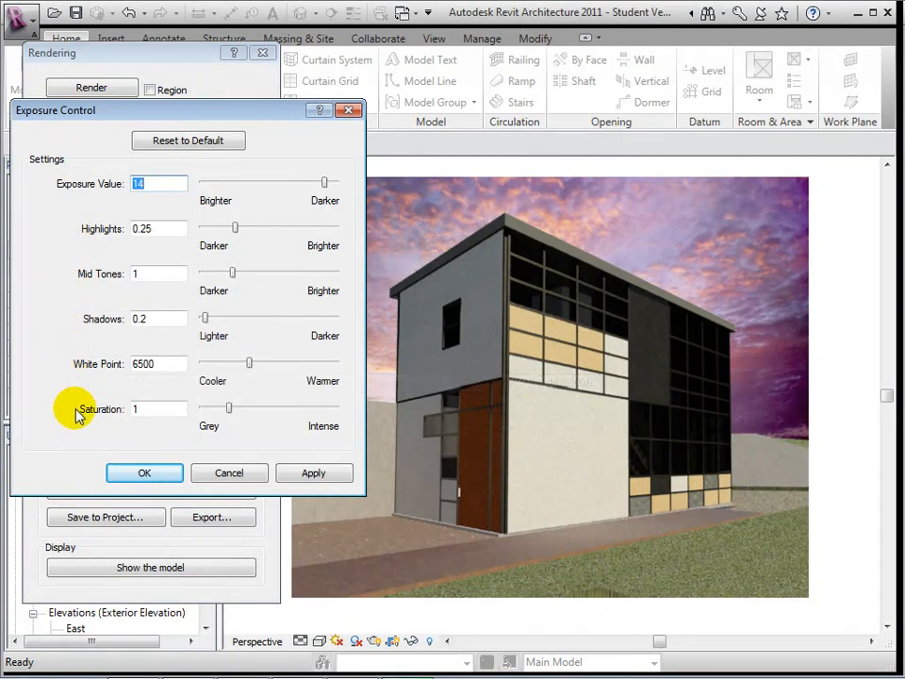
{"action": "left_click", "coordinate": [153, 186]}
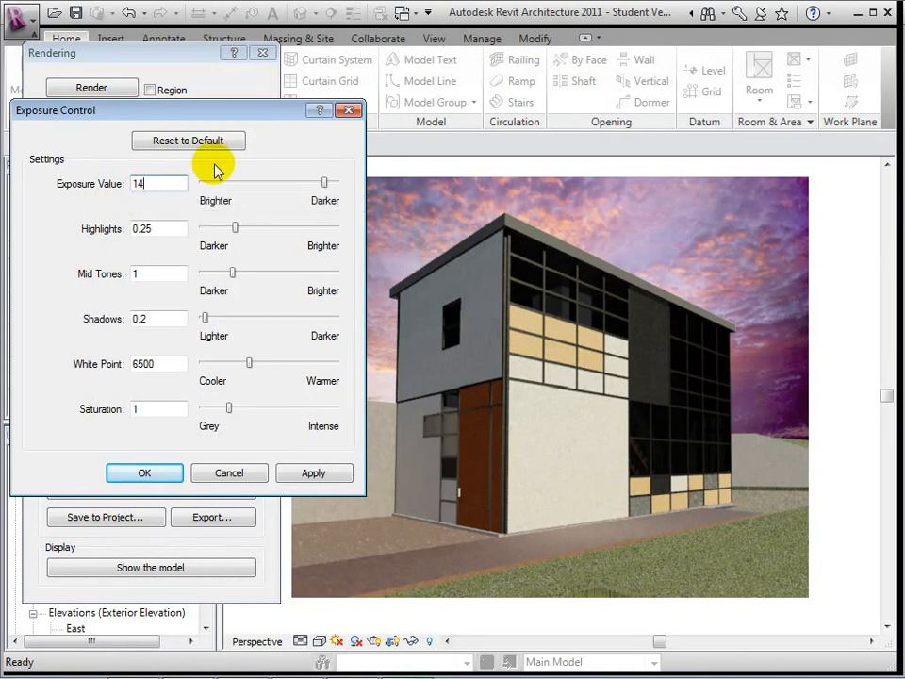
{"action": "type", "text": "3"}
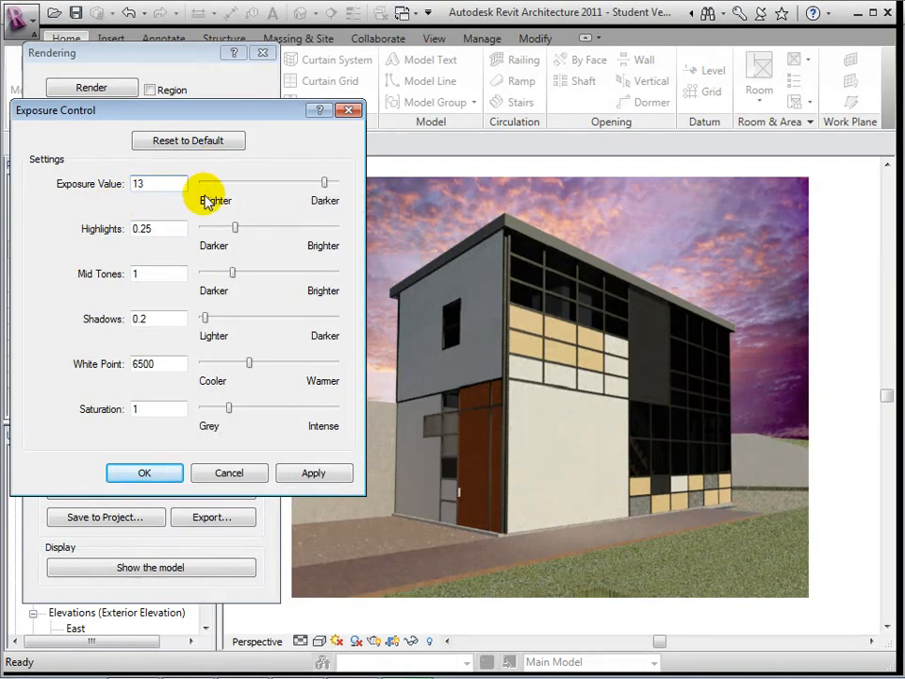
{"action": "left_click", "coordinate": [170, 229]}
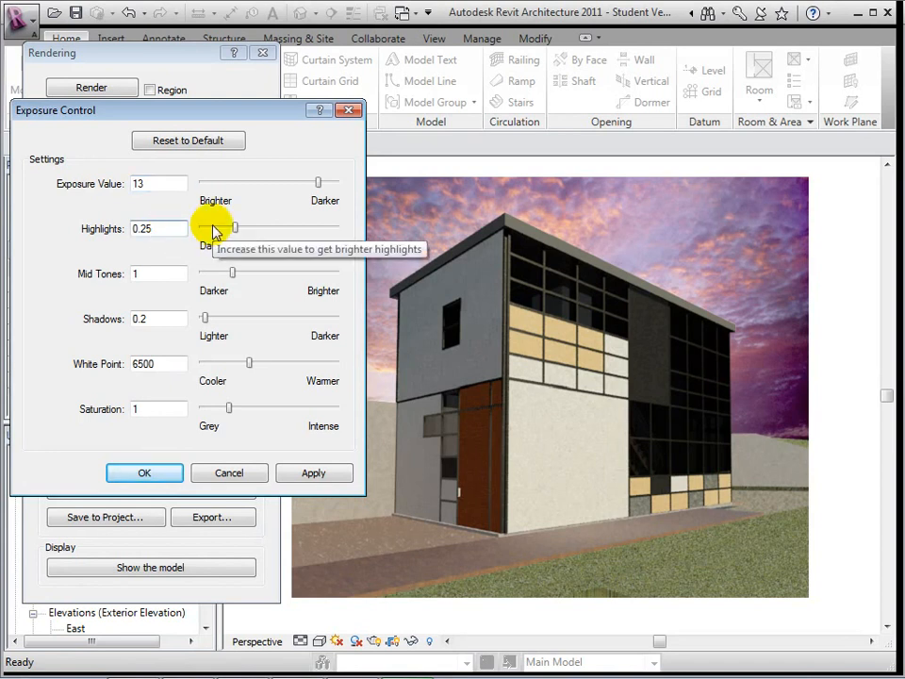
{"action": "key", "text": "BackSpace"}
{"action": "type", "text": "15"}
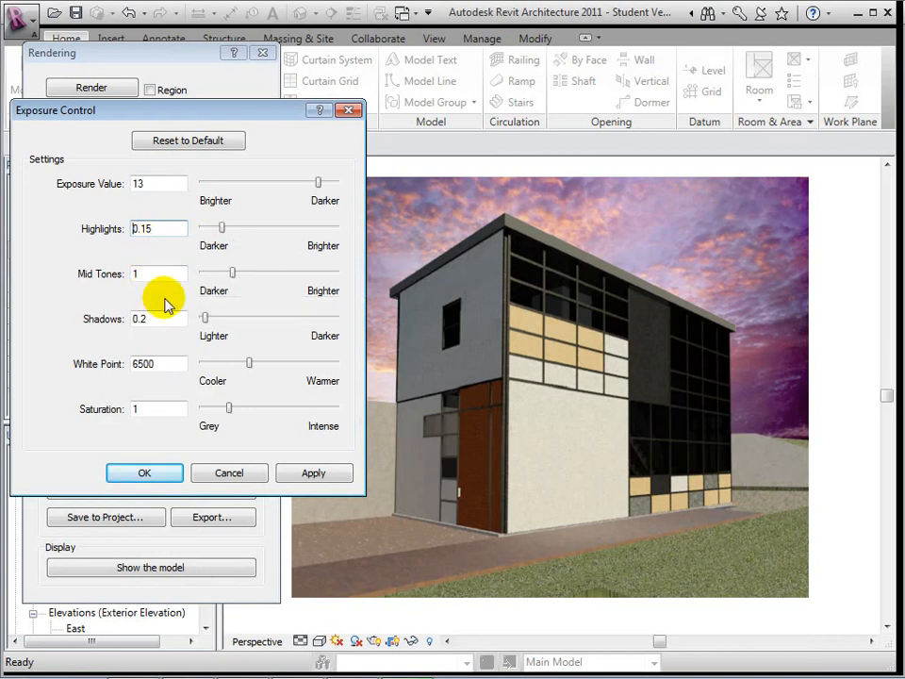
{"action": "left_click", "coordinate": [310, 472]}
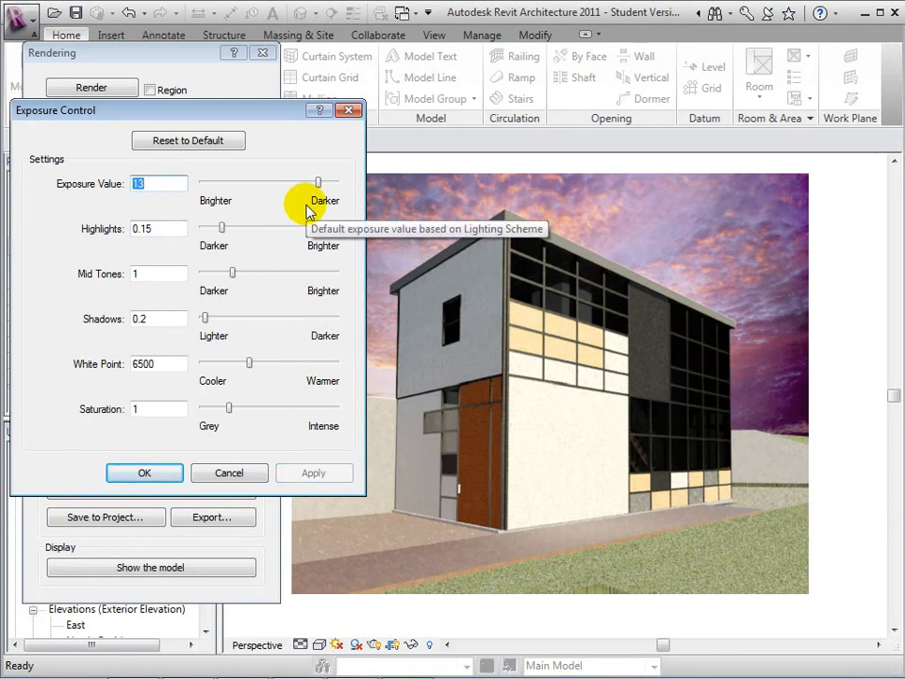
{"action": "left_click", "coordinate": [162, 476]}
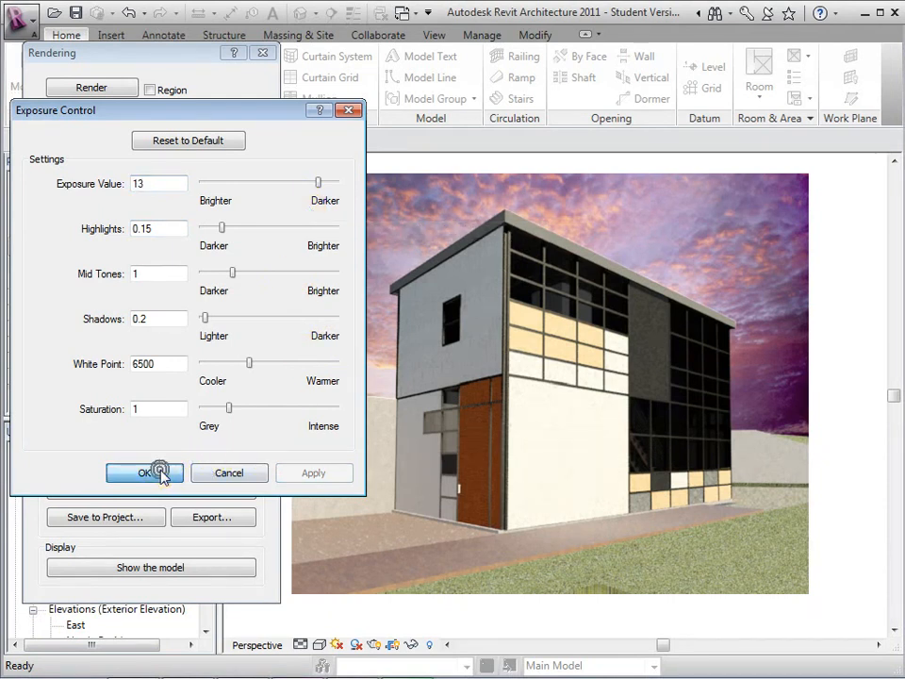